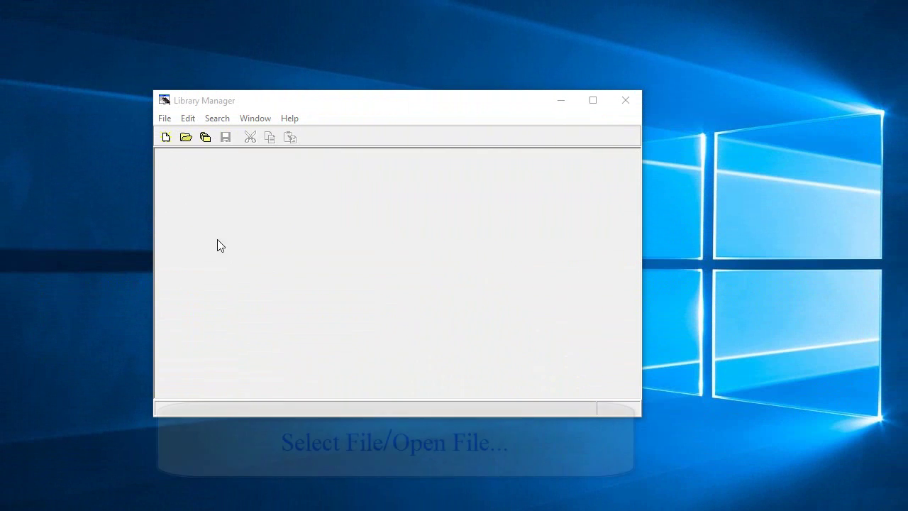
# Open diodes.lib from the Tina examples folder in Library Manager
pyautogui.click(163, 120)
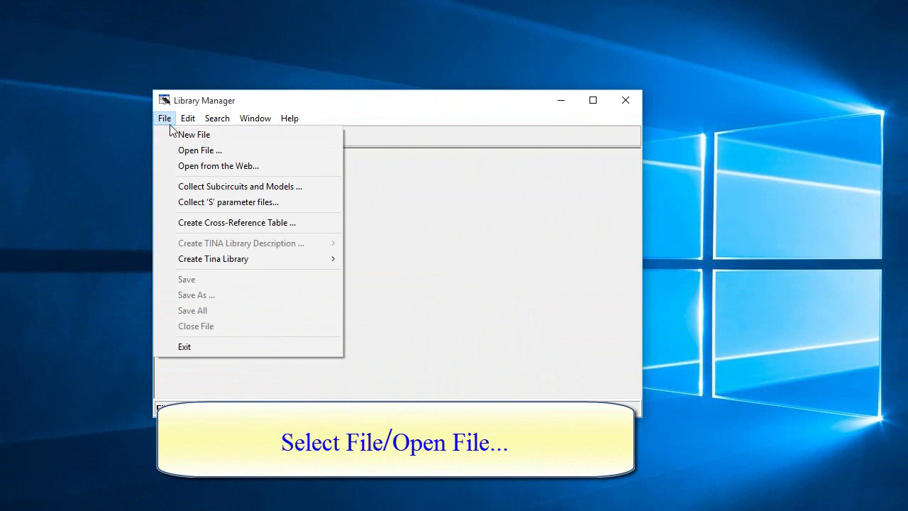
pyautogui.click(199, 156)
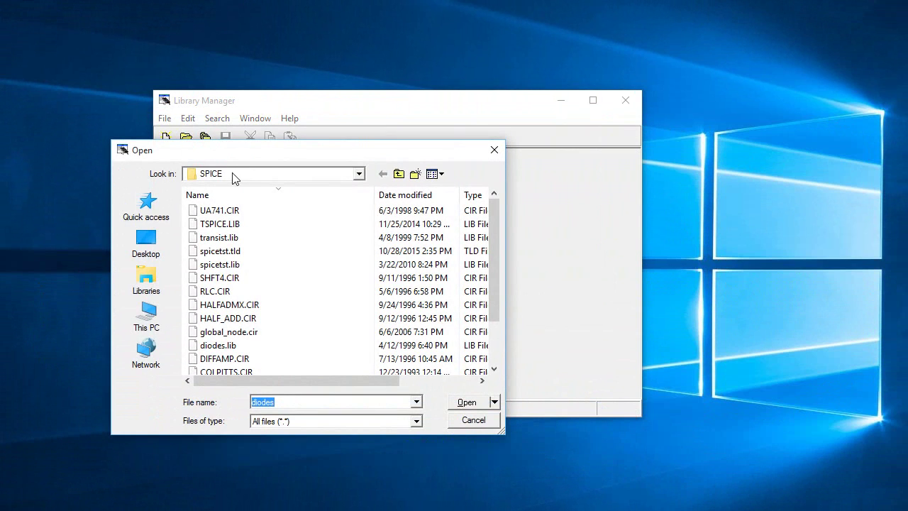
pyautogui.click(495, 402)
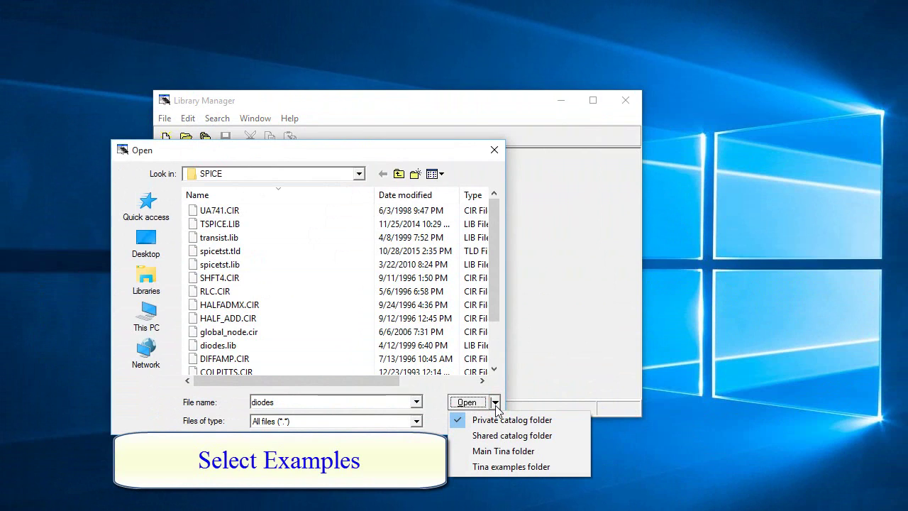
pyautogui.click(505, 466)
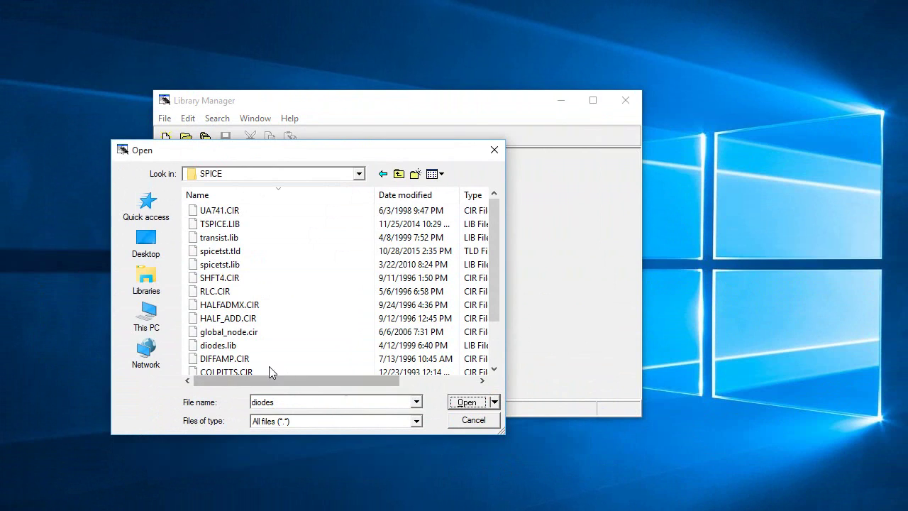
pyautogui.click(228, 347)
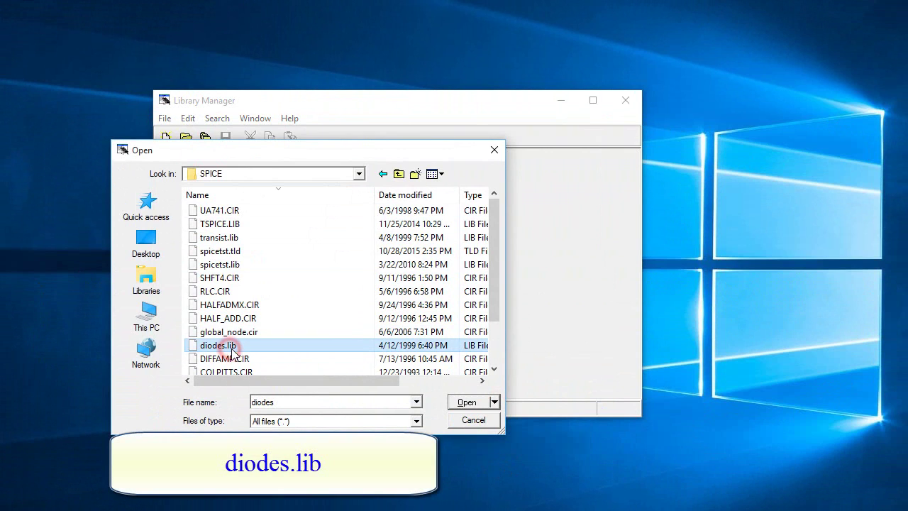
pyautogui.click(467, 402)
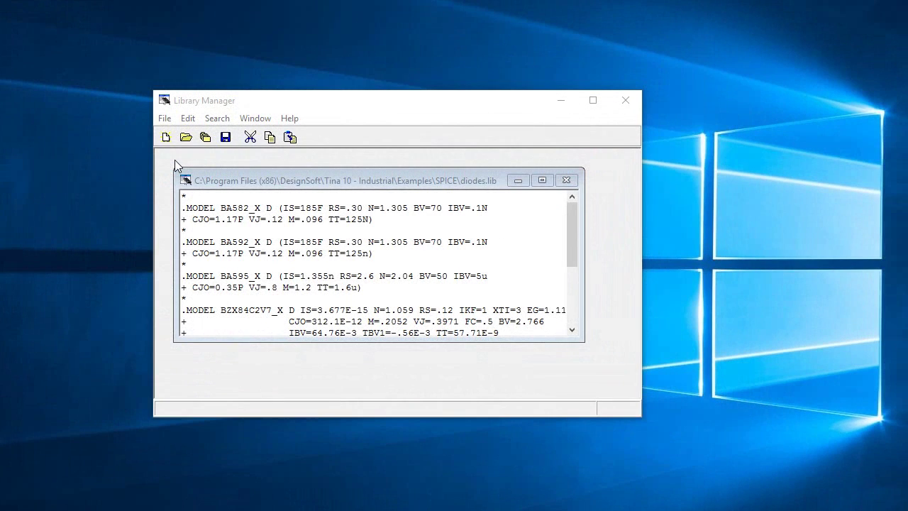
# Create a TINA library description for SPICE models and subcircuits, prefixing the Manufacturer with 'my'
pyautogui.click(165, 119)
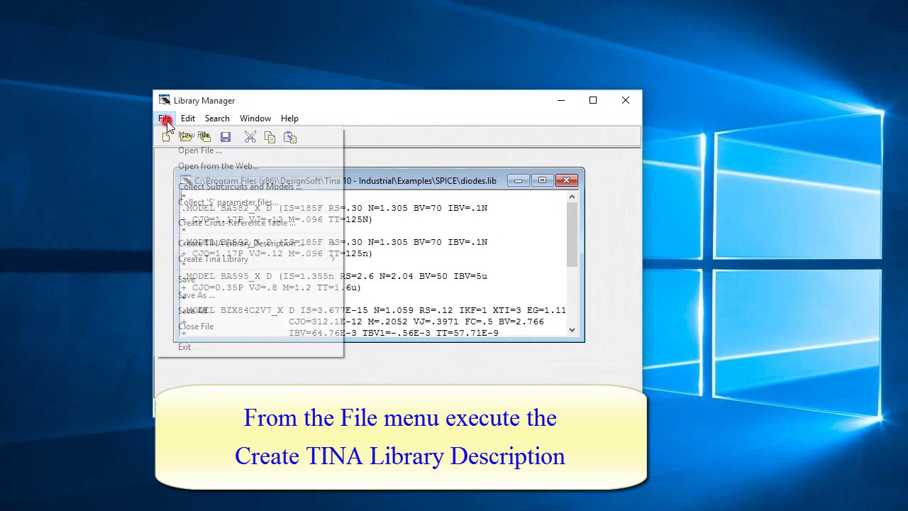
pyautogui.moveTo(247, 245)
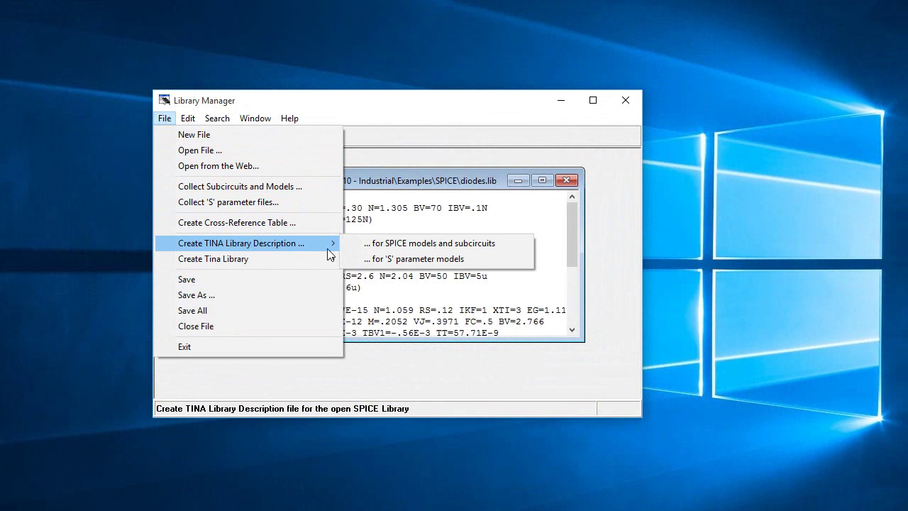
pyautogui.click(413, 249)
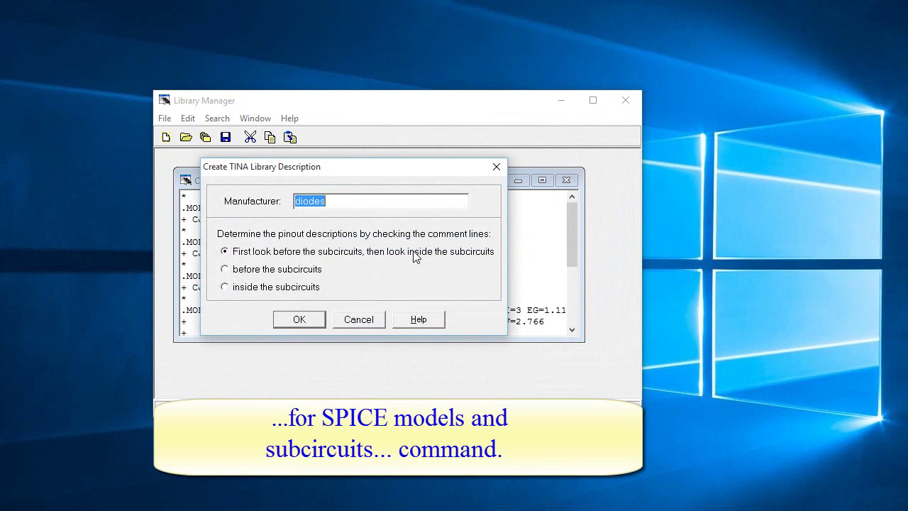
pyautogui.click(295, 202)
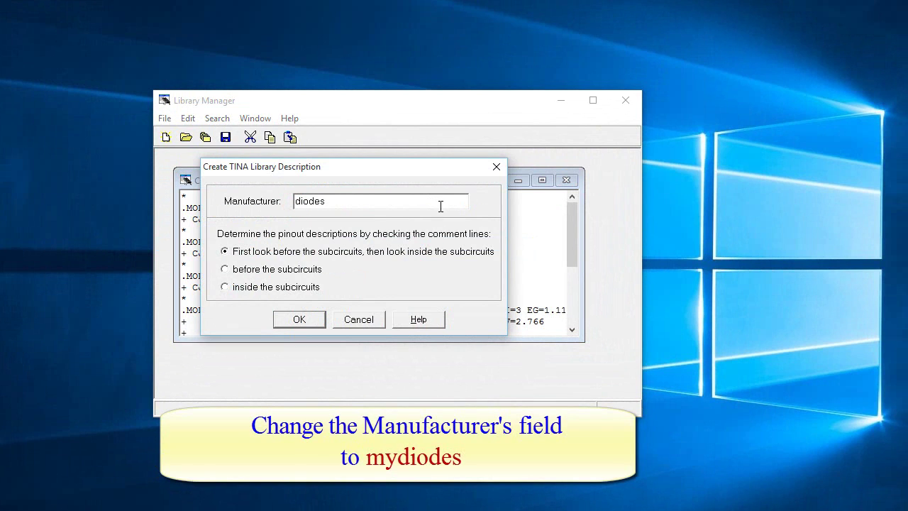
pyautogui.write('my')
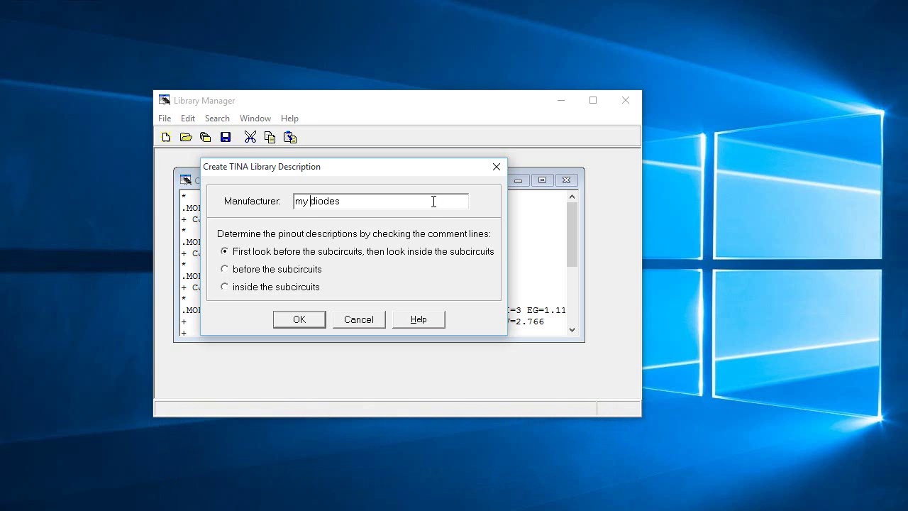
# Confirm the description settings to generate diodes.tld with six diode models under 'my diodes'
pyautogui.click(296, 320)
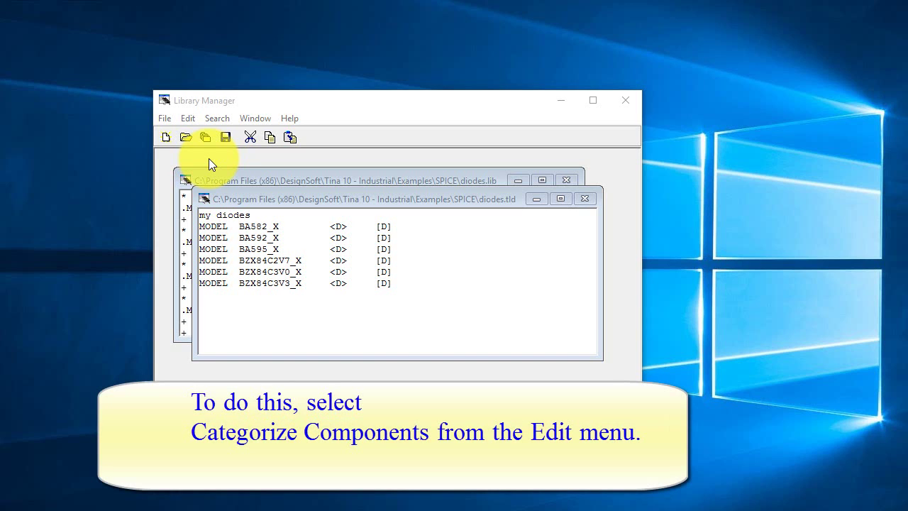
# In Categorize Components, mark BZX84C2V7_X, BZX84C3V0_X and BZX84C3V3_X as Zener diodes
pyautogui.click(188, 120)
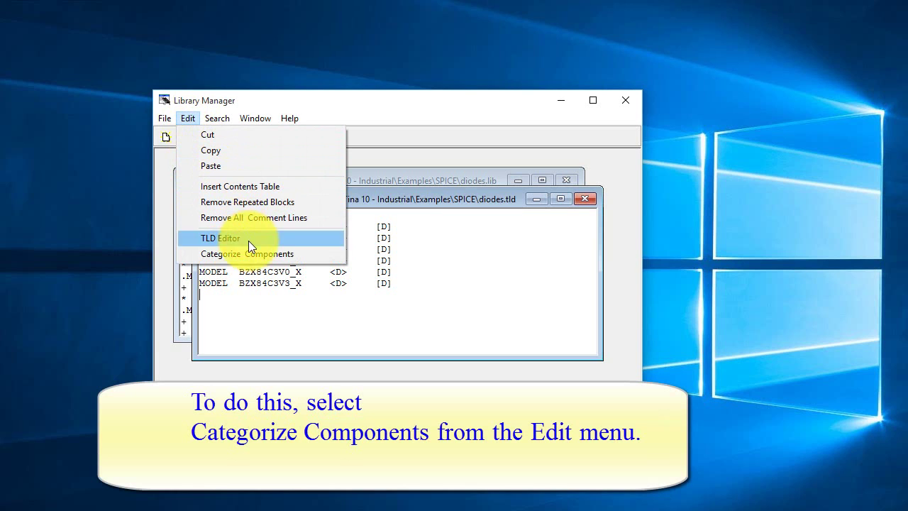
pyautogui.click(253, 257)
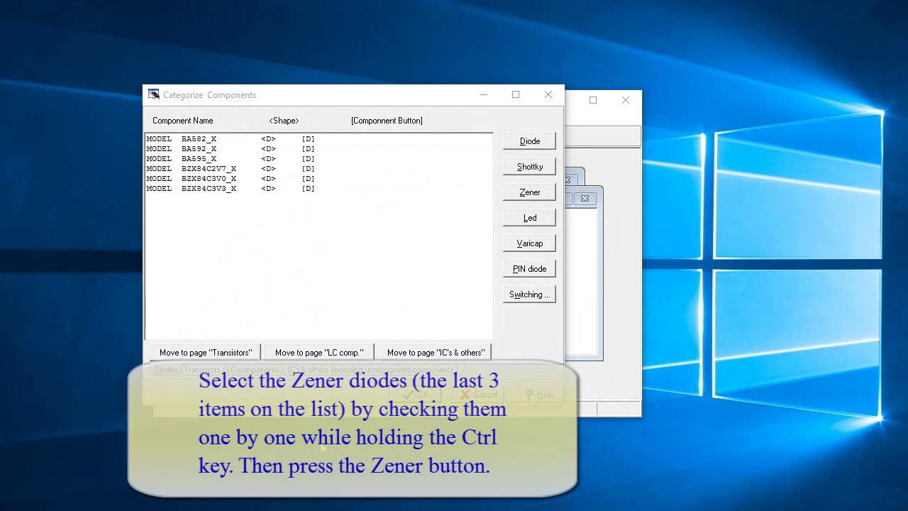
pyautogui.click(228, 170)
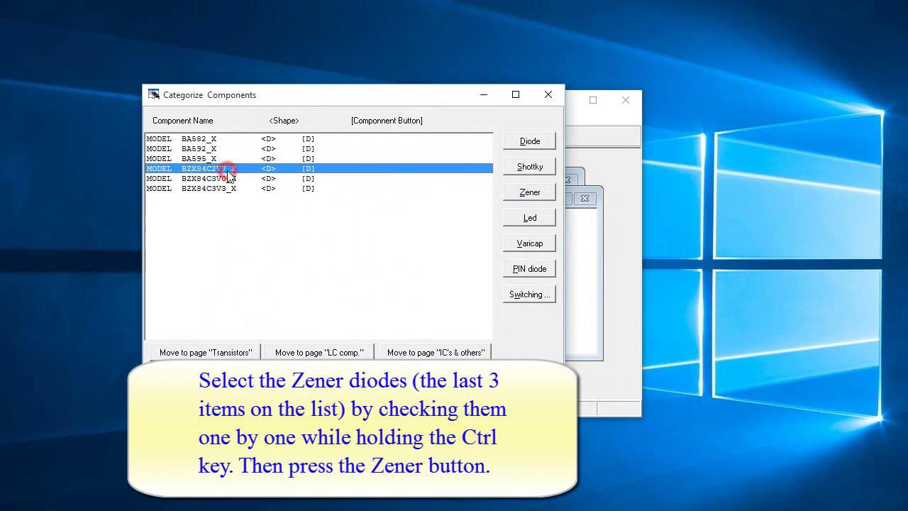
pyautogui.keyDown('ctrl'); pyautogui.click(234, 179); pyautogui.keyUp('ctrl')
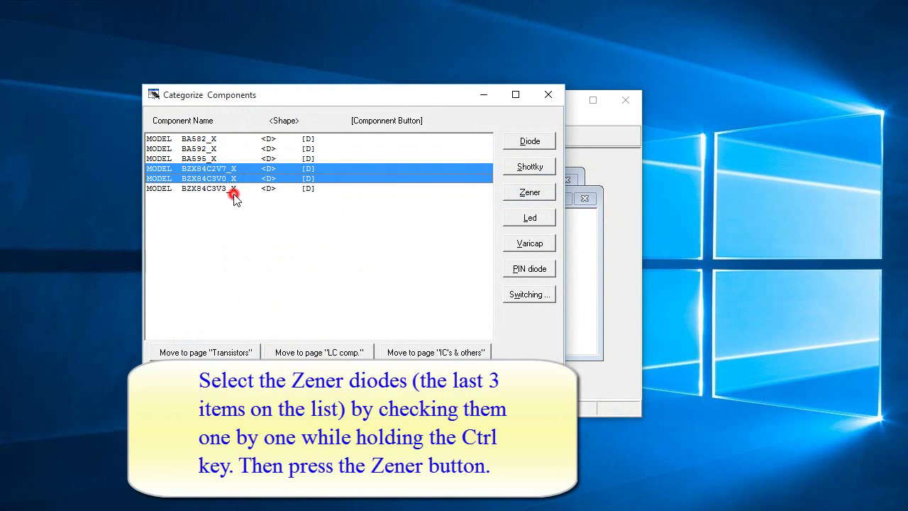
pyautogui.keyDown('ctrl'); pyautogui.click(234, 189); pyautogui.keyUp('ctrl')
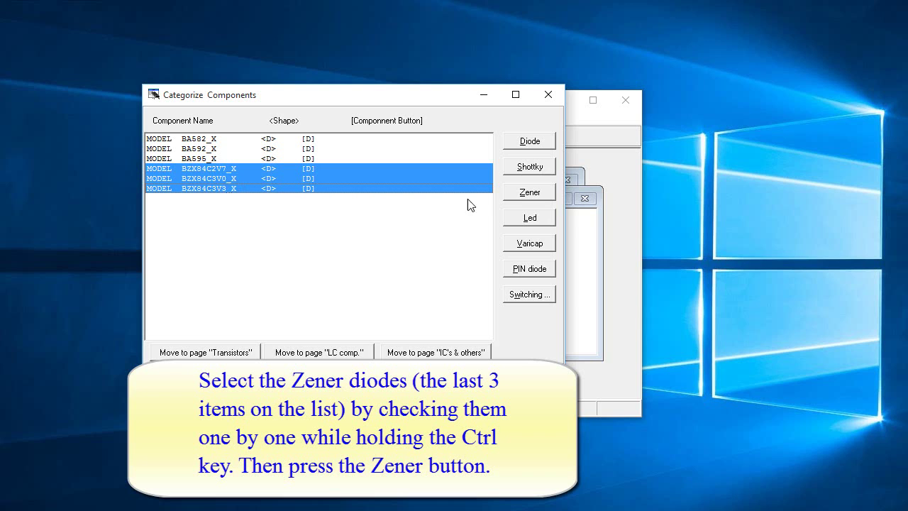
pyautogui.click(526, 196)
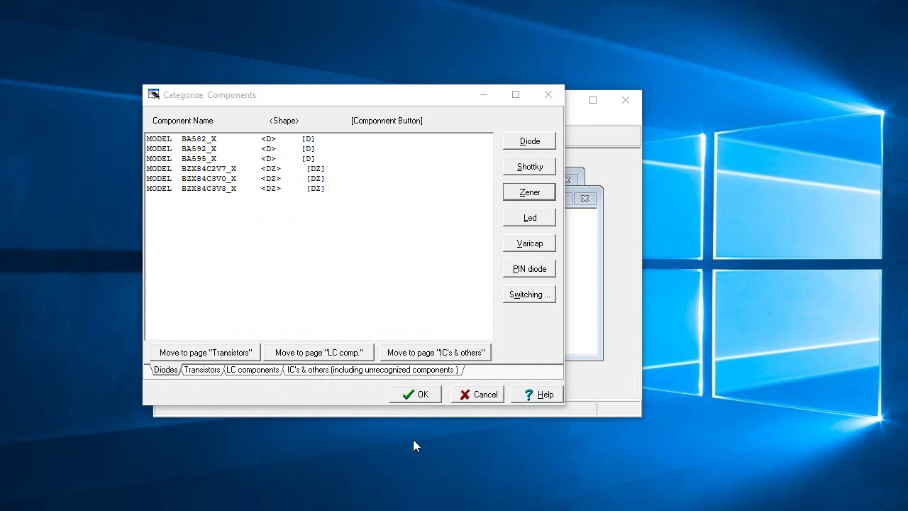
# Apply the categories so the three BZX84 models show as DZ in diodes.tld
pyautogui.click(413, 395)
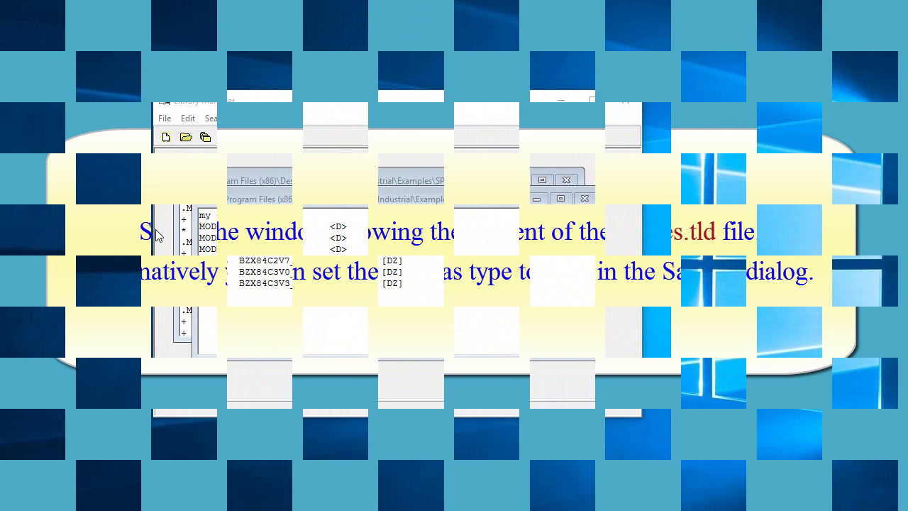
# Save the library description as diodes.tld into the Private catalog folder
pyautogui.click(165, 119)
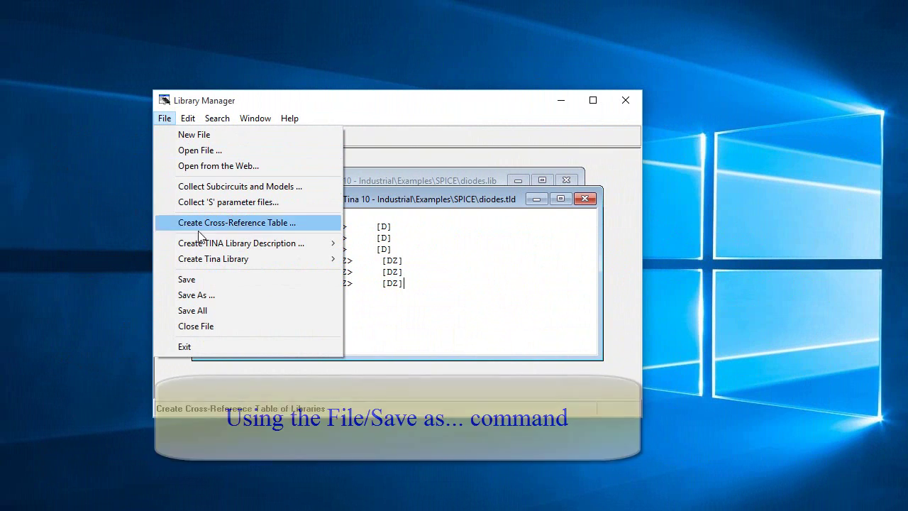
pyautogui.click(215, 295)
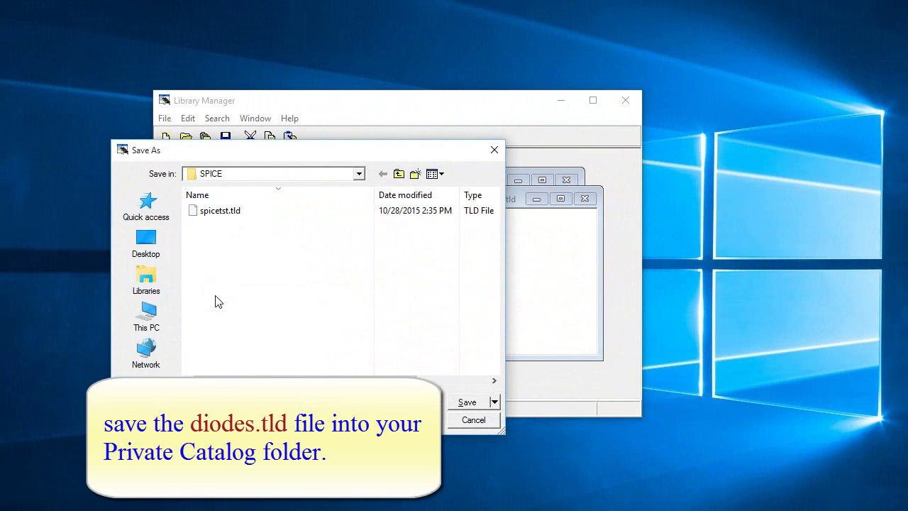
pyautogui.click(495, 402)
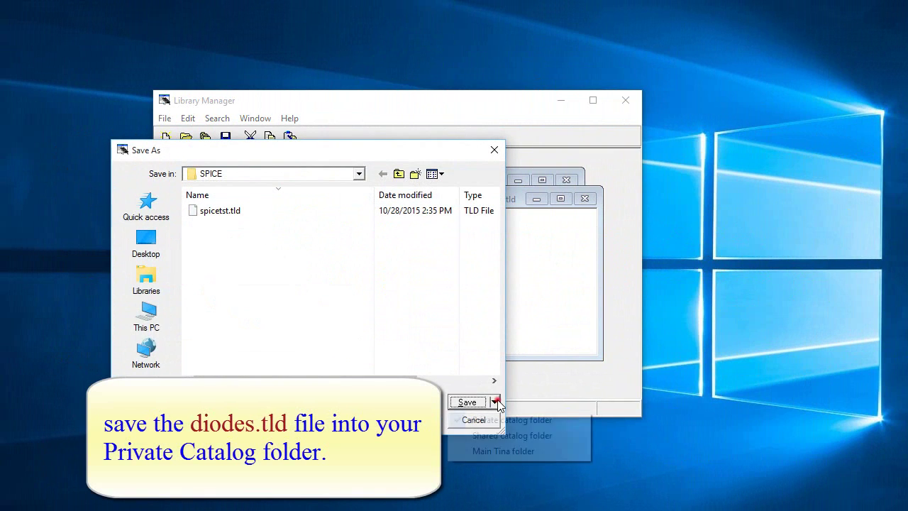
pyautogui.click(496, 422)
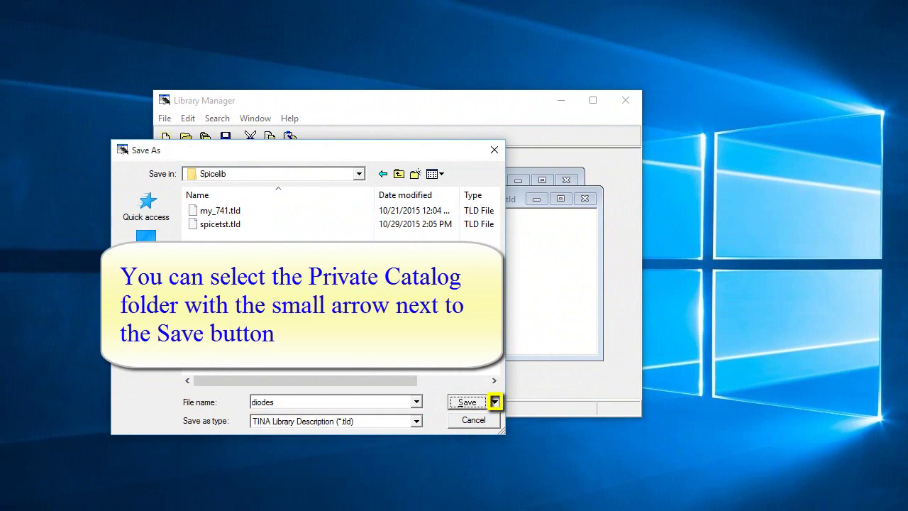
pyautogui.click(462, 403)
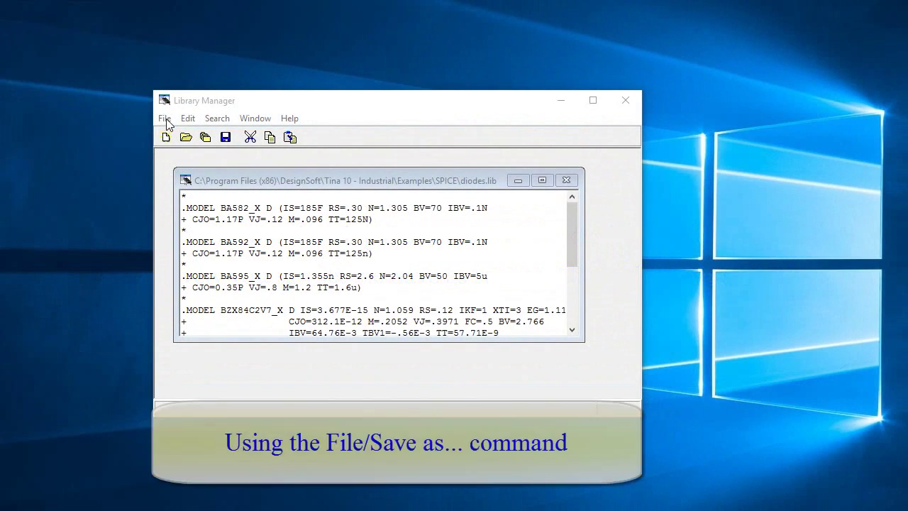
# Save diodes.lib as diodes into the Private catalog folder
pyautogui.click(164, 118)
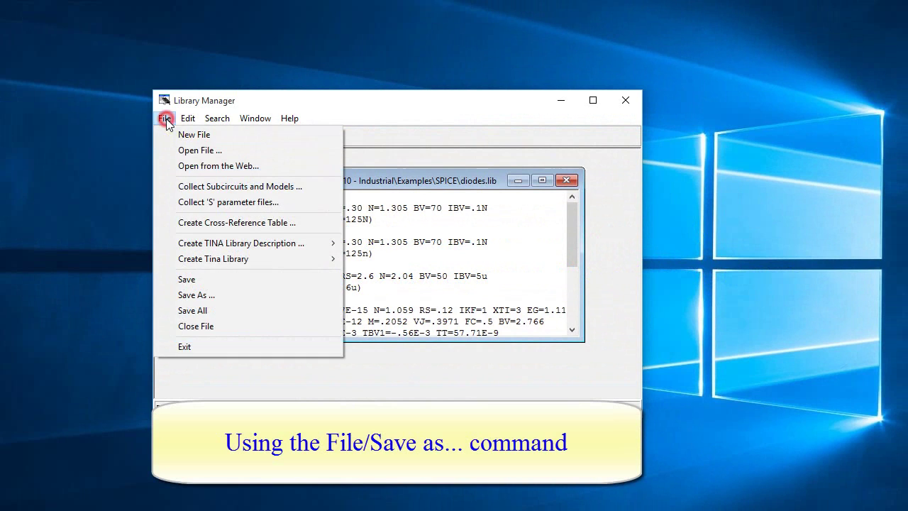
pyautogui.click(211, 295)
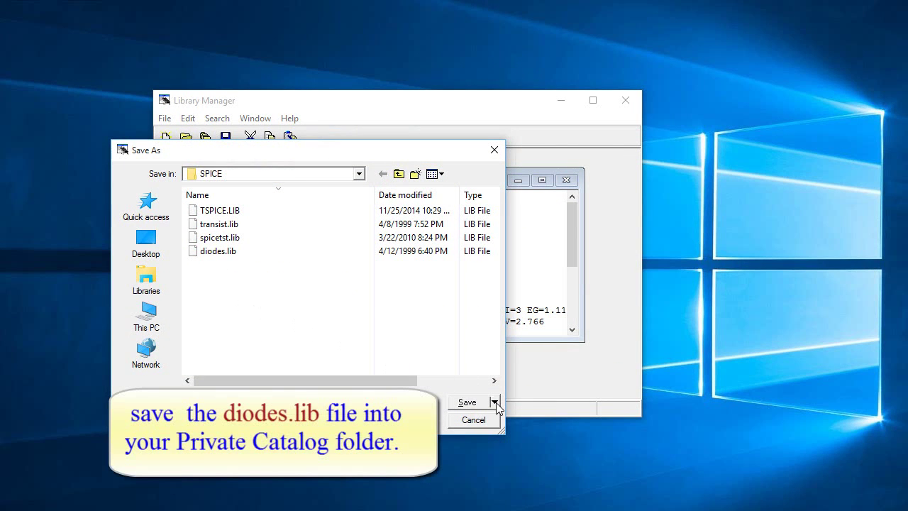
pyautogui.click(495, 403)
pyautogui.click(502, 422)
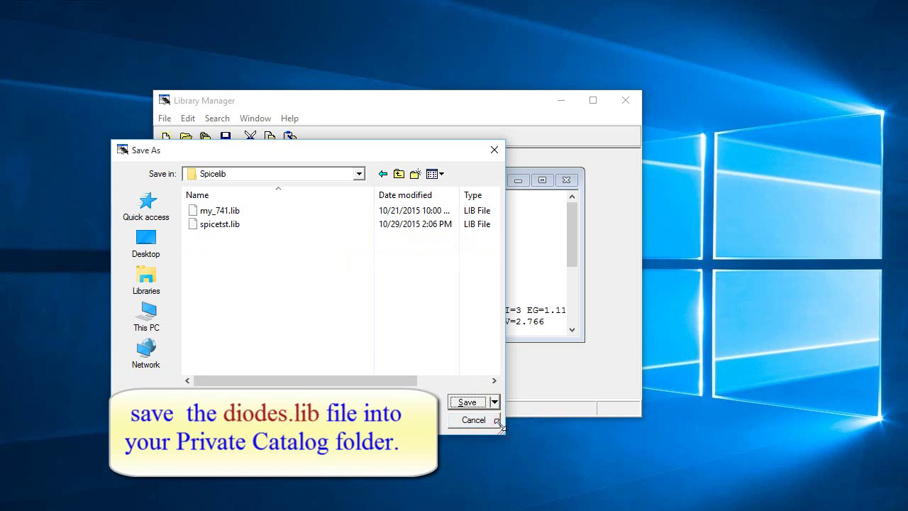
pyautogui.click(469, 402)
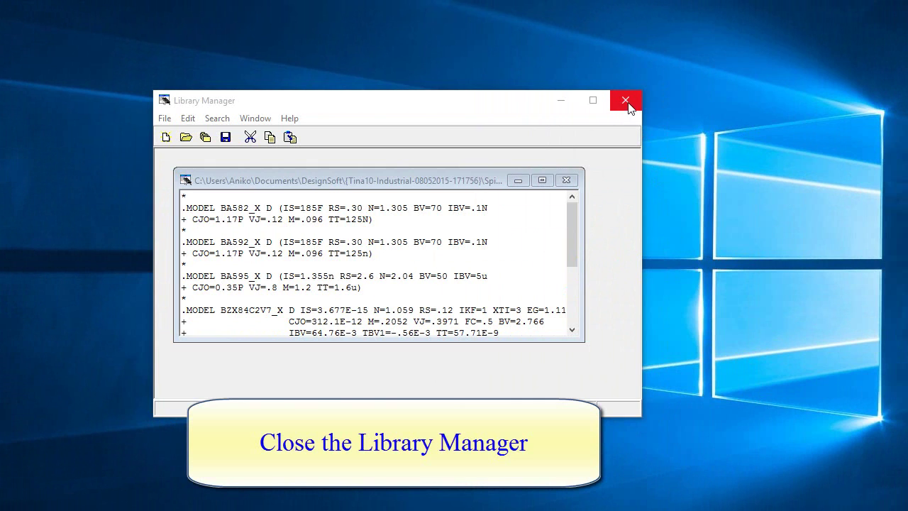
# Close Library Manager, launch TINA and accept recompiling libraries to include the new library
pyautogui.click(627, 102)
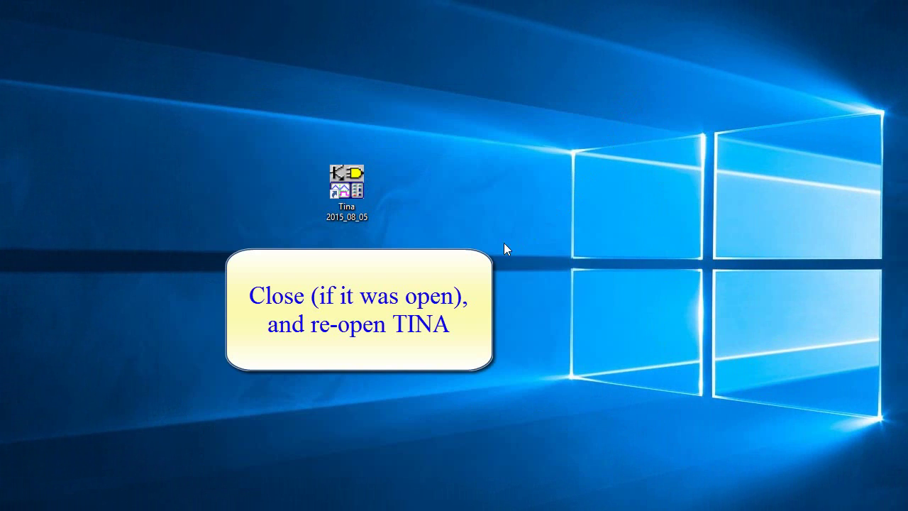
pyautogui.doubleClick(342, 193)
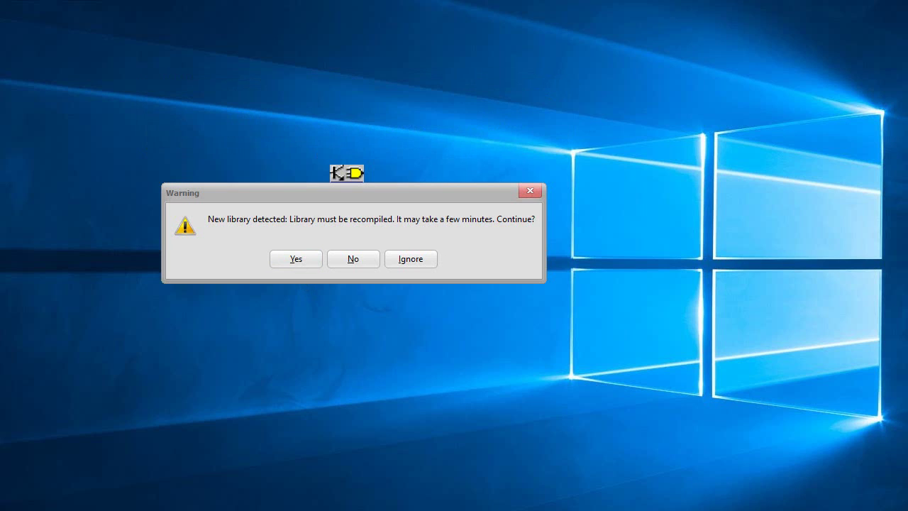
pyautogui.click(296, 260)
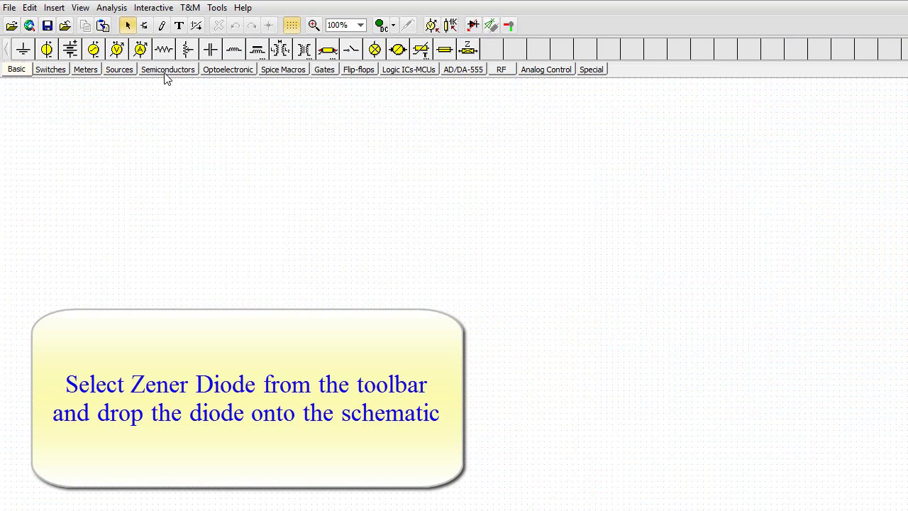
# Place a Zener diode (Z1, 1N2804) from the Semiconductors tab onto the schematic
pyautogui.click(166, 71)
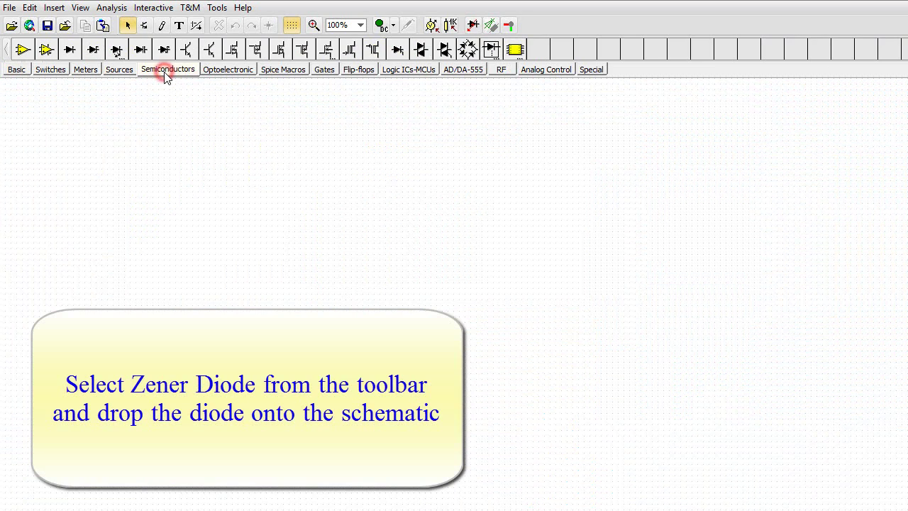
pyautogui.click(94, 55)
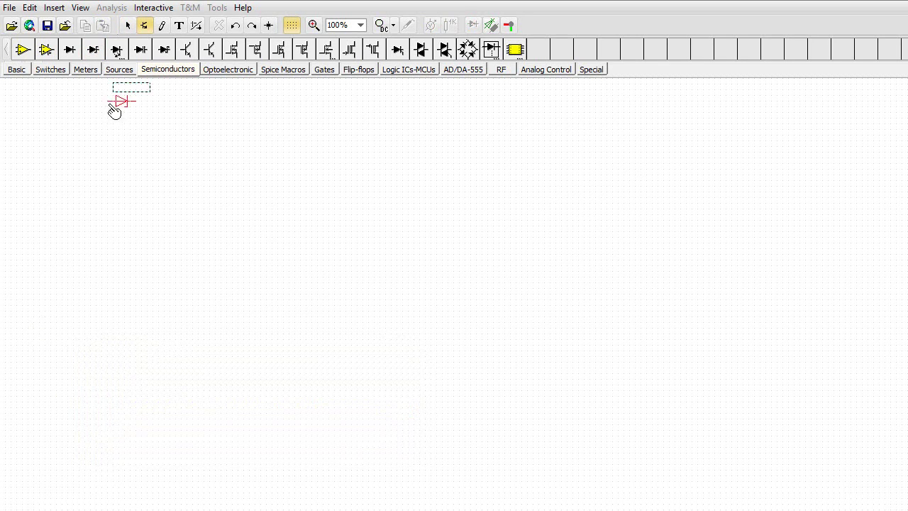
pyautogui.click(131, 183)
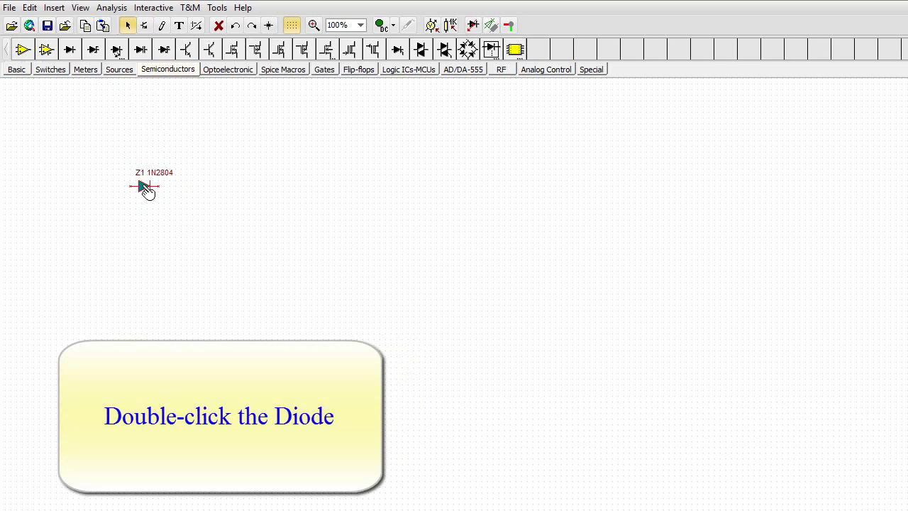
# Open Z1's model catalog and switch its library to 'my diodes' to show the BZX84 models
pyautogui.doubleClick(144, 187)
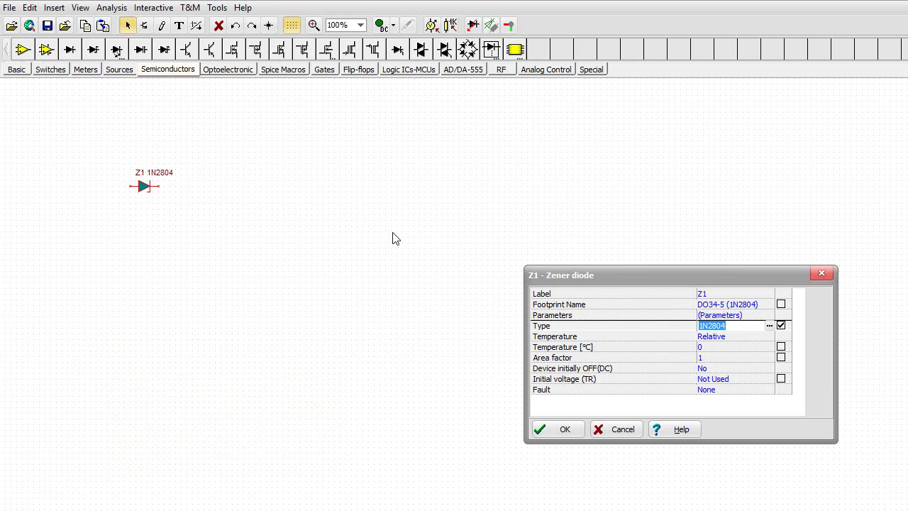
pyautogui.moveTo(636, 282); pyautogui.dragTo(344, 133)
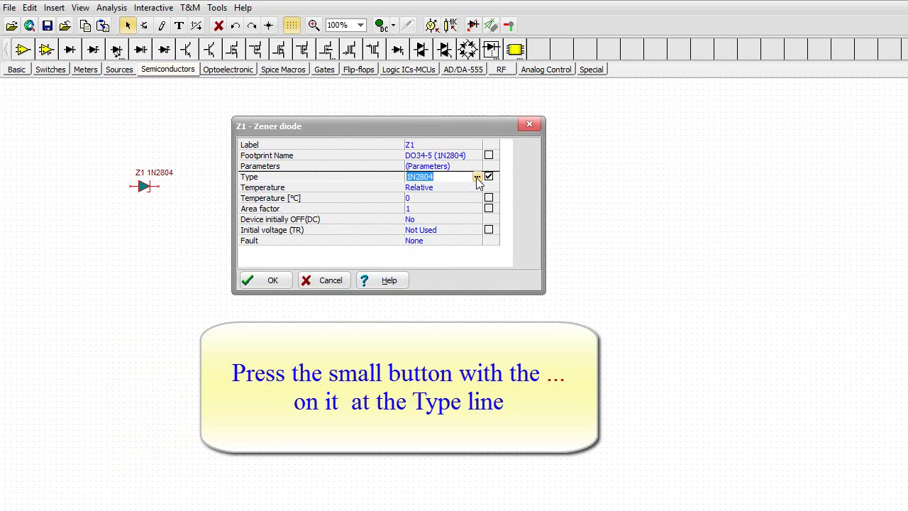
pyautogui.click(477, 177)
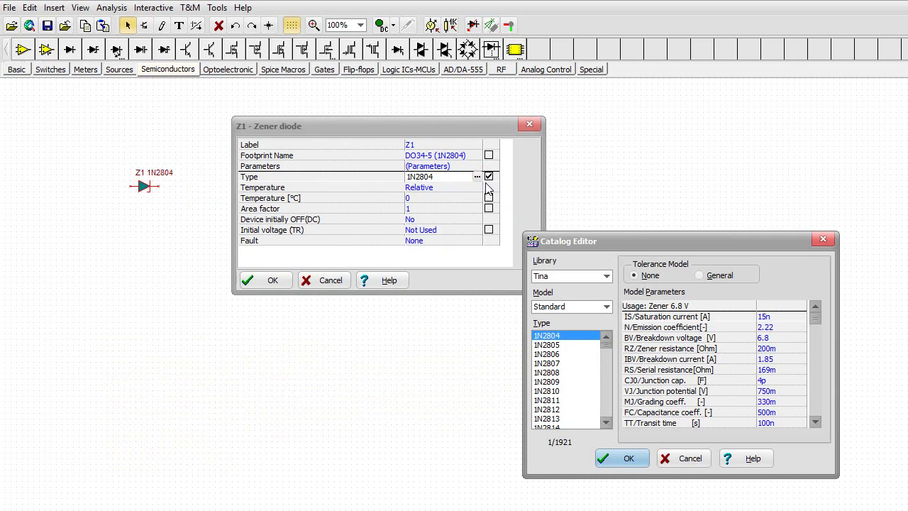
pyautogui.click(607, 279)
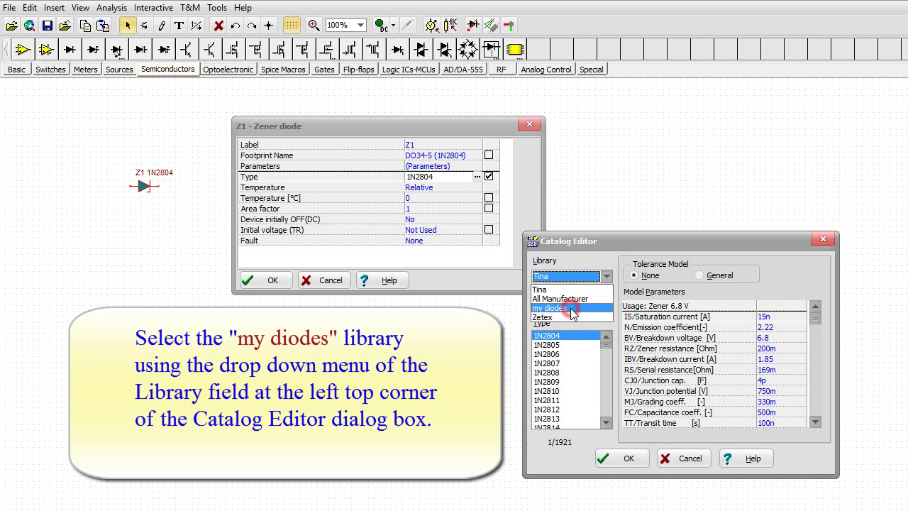
pyautogui.click(572, 309)
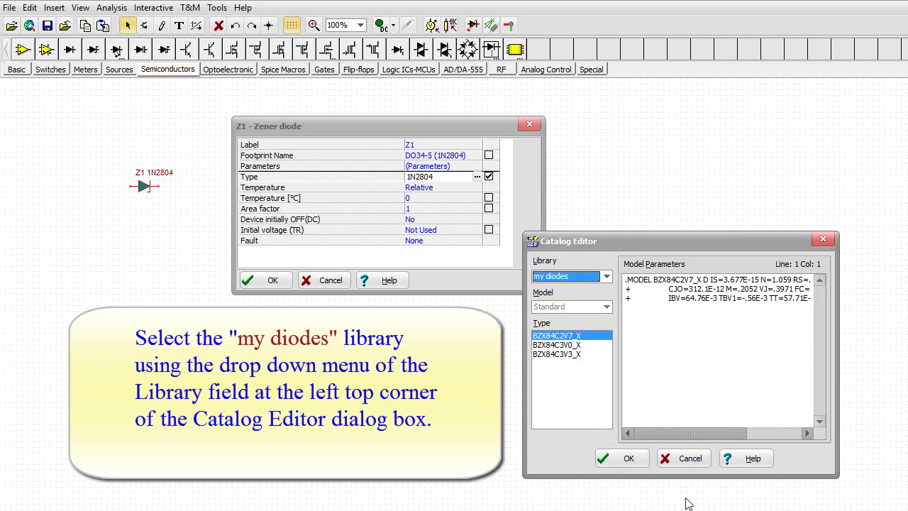